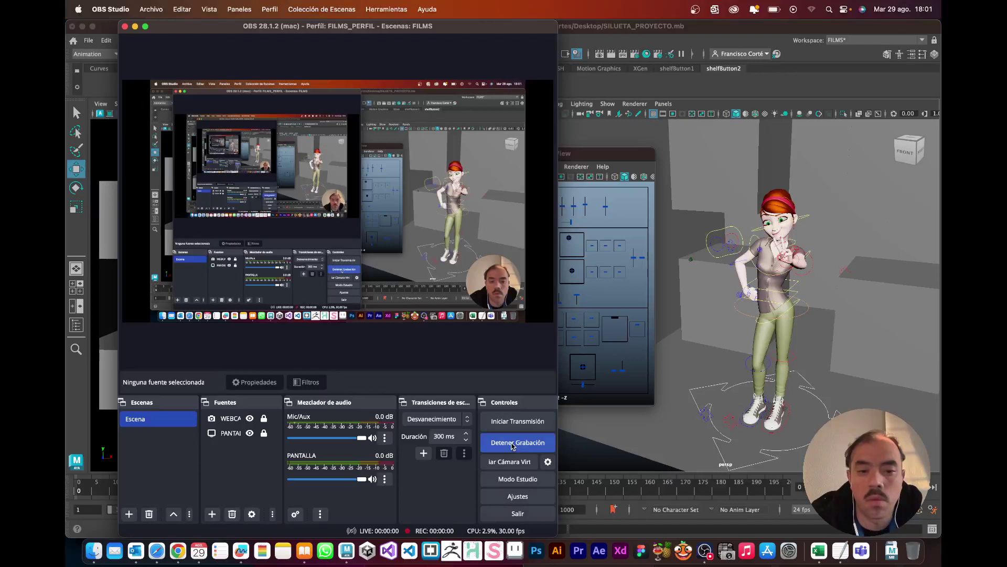
- Bring the Maya scene SILUETA_PROYECTO.mb with the posed character in front of OBS
{"action": "left_click", "coordinate": [780, 31]}
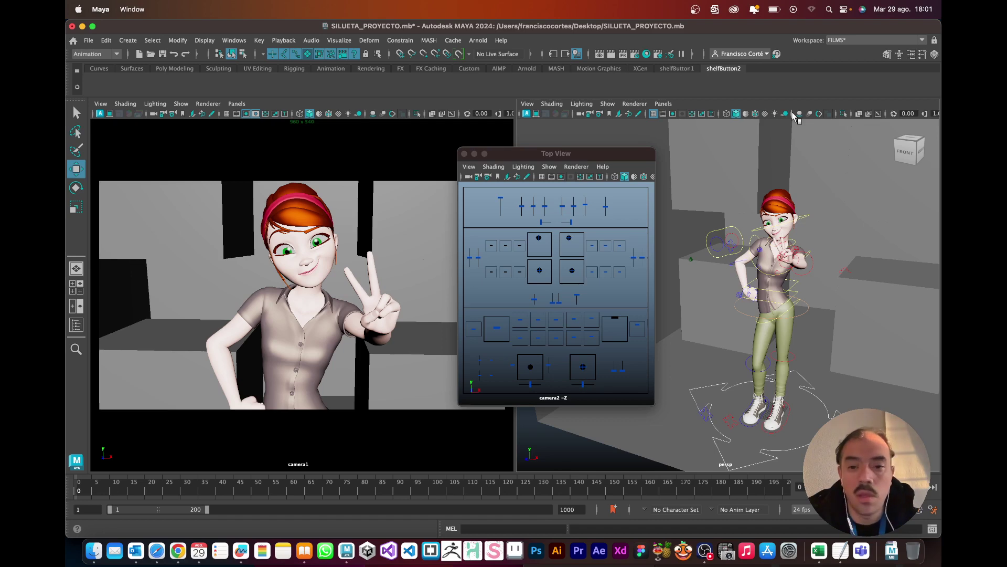
- Shift the floating Top View panel aside and pull the perspective view back to frame the room box
{"action": "mouse_move", "coordinate": [612, 158]}
{"action": "left_mouse_down"}
{"action": "mouse_move", "coordinate": [526, 160]}
{"action": "mouse_move", "coordinate": [528, 169]}
{"action": "left_mouse_up"}
{"action": "mouse_move", "coordinate": [830, 276]}
{"action": "left_mouse_down", "text": "alt"}
{"action": "mouse_move", "coordinate": [798, 276]}
{"action": "mouse_move", "coordinate": [827, 277]}
{"action": "left_mouse_up", "text": "alt"}
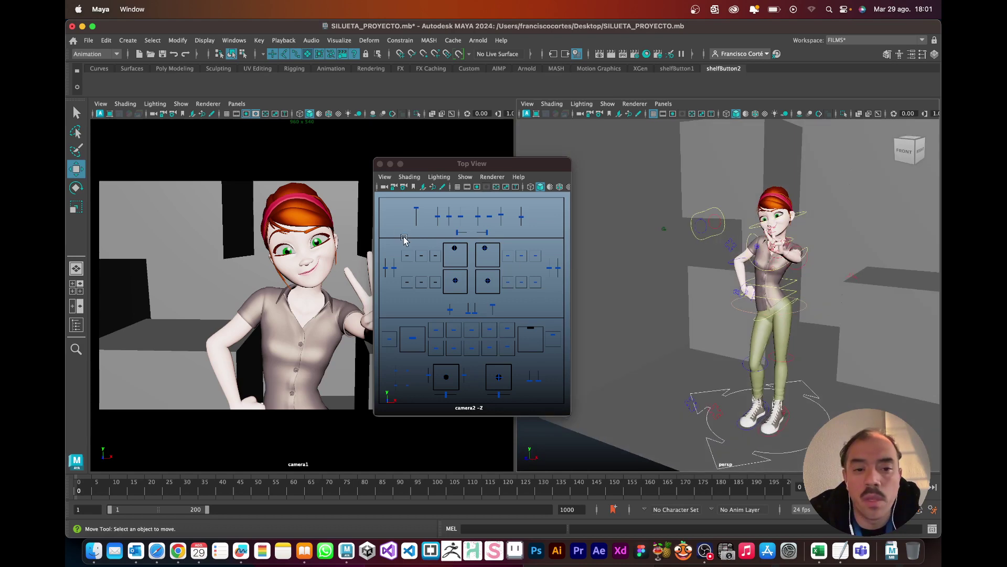
{"action": "left_click_drag", "start_coordinate": [485, 165], "coordinate": [523, 150]}
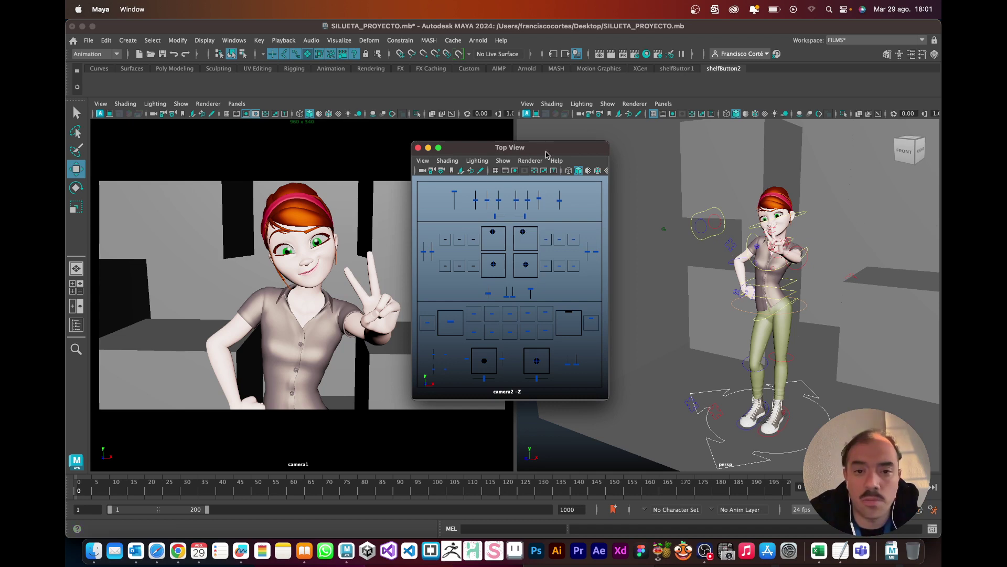
{"action": "left_click_drag", "start_coordinate": [551, 148], "coordinate": [531, 143]}
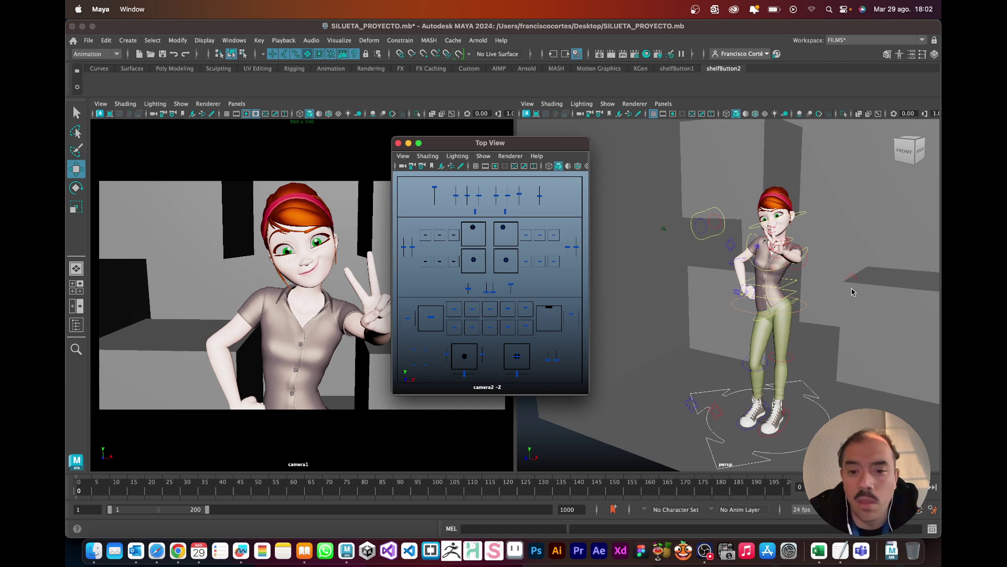
{"action": "mouse_move", "coordinate": [851, 292]}
{"action": "right_mouse_down", "text": "alt"}
{"action": "mouse_move", "coordinate": [793, 280]}
{"action": "mouse_move", "coordinate": [766, 303]}
{"action": "right_mouse_up", "text": "alt"}
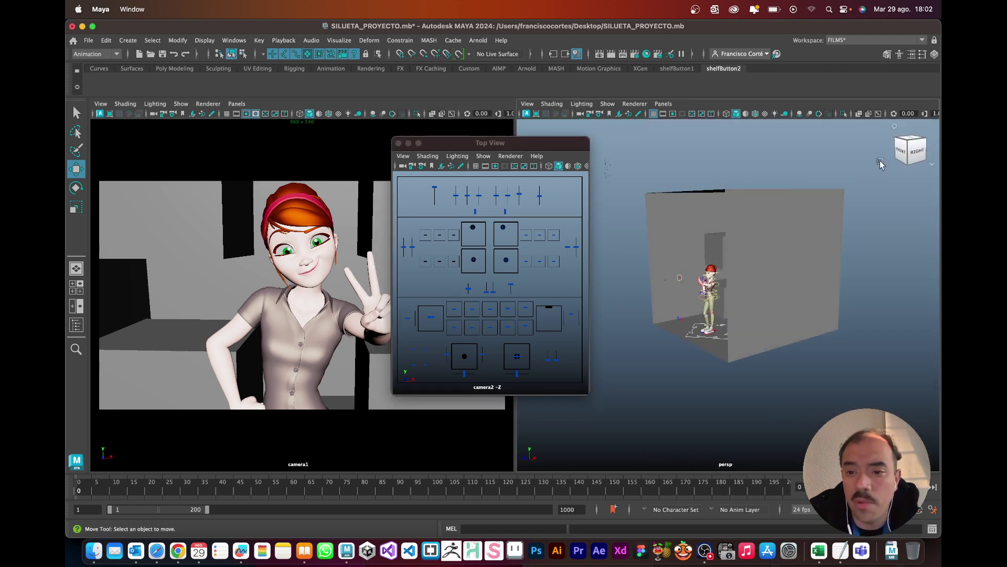
- Select pCube2, the room cube behind the character, with the Select tool
{"action": "left_click", "coordinate": [725, 241]}
{"action": "left_click_drag", "start_coordinate": [808, 276], "coordinate": [838, 283], "text": "alt"}
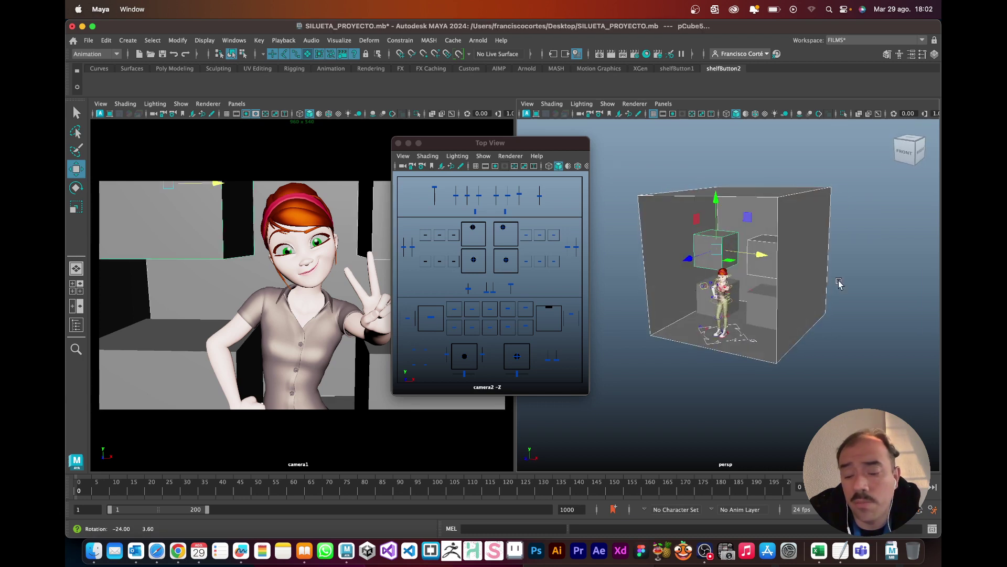
{"action": "scroll", "coordinate": [839, 285], "scroll_direction": "up", "scroll_amount": 2}
{"action": "scroll", "coordinate": [866, 311], "scroll_direction": "up", "scroll_amount": 2}
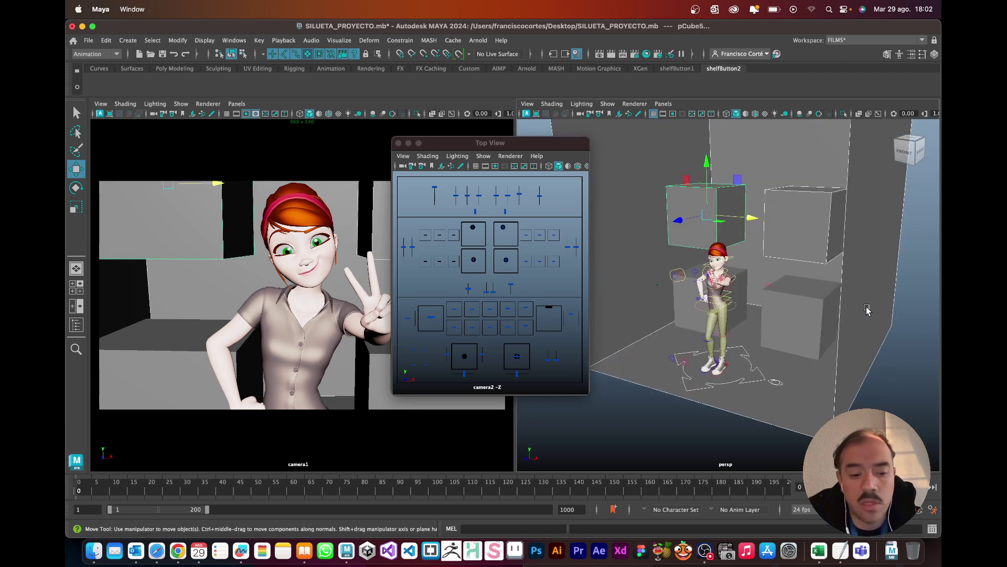
{"action": "key", "text": "q"}
{"action": "left_click", "coordinate": [798, 310]}
{"action": "left_click", "coordinate": [682, 311]}
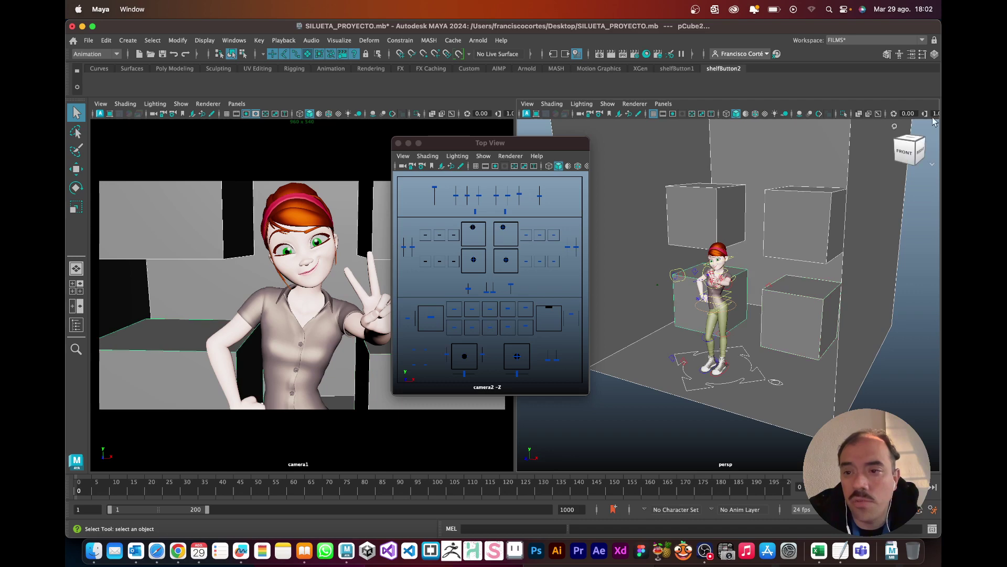
- Put the selected room geometry into new display layer1 and hide it
{"action": "left_click", "coordinate": [935, 54]}
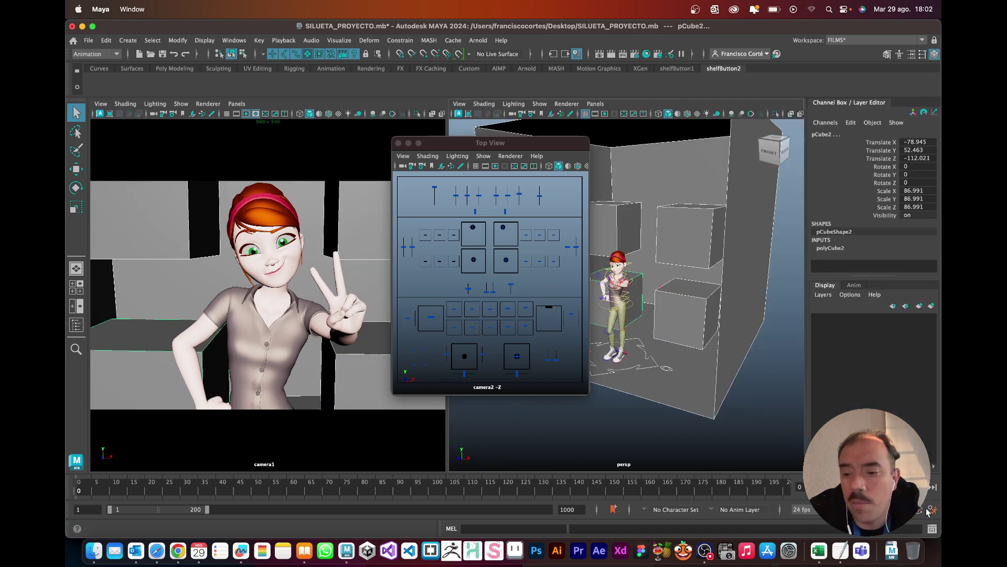
{"action": "left_click", "coordinate": [931, 305]}
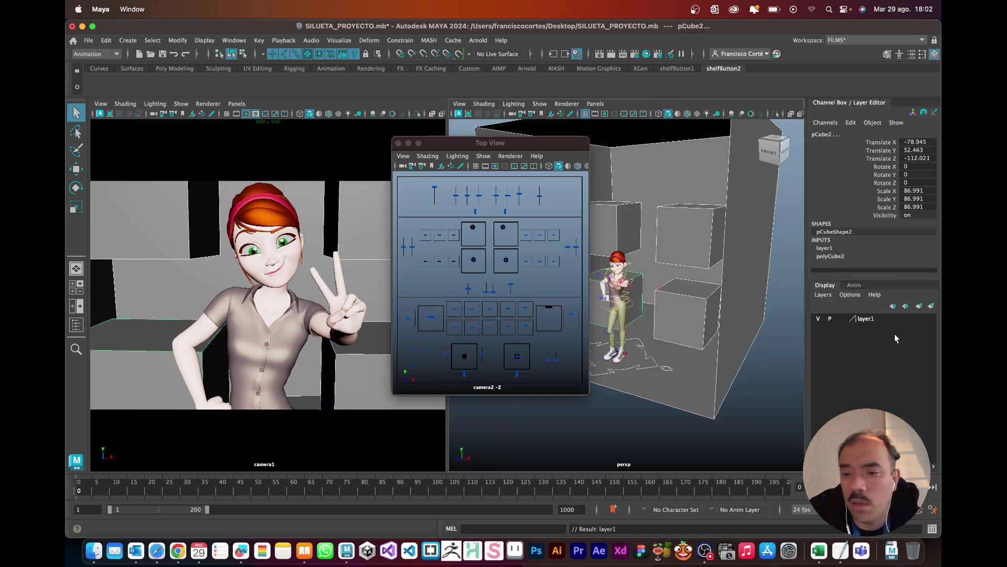
{"action": "left_click", "coordinate": [817, 318]}
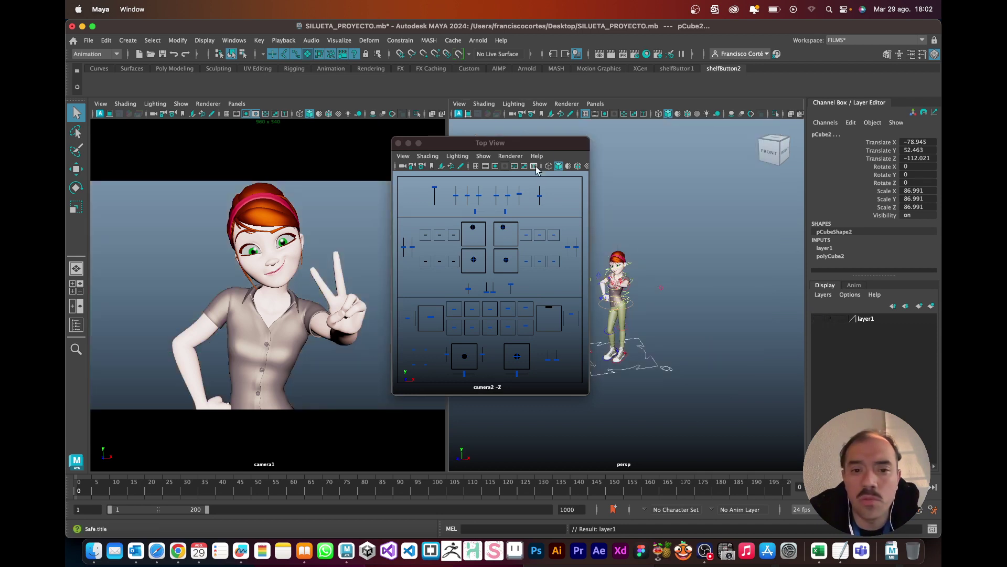
- Nudge the Top View panel left, then zoom and tumble the perspective view to face the character
{"action": "left_click_drag", "start_coordinate": [532, 143], "coordinate": [506, 148]}
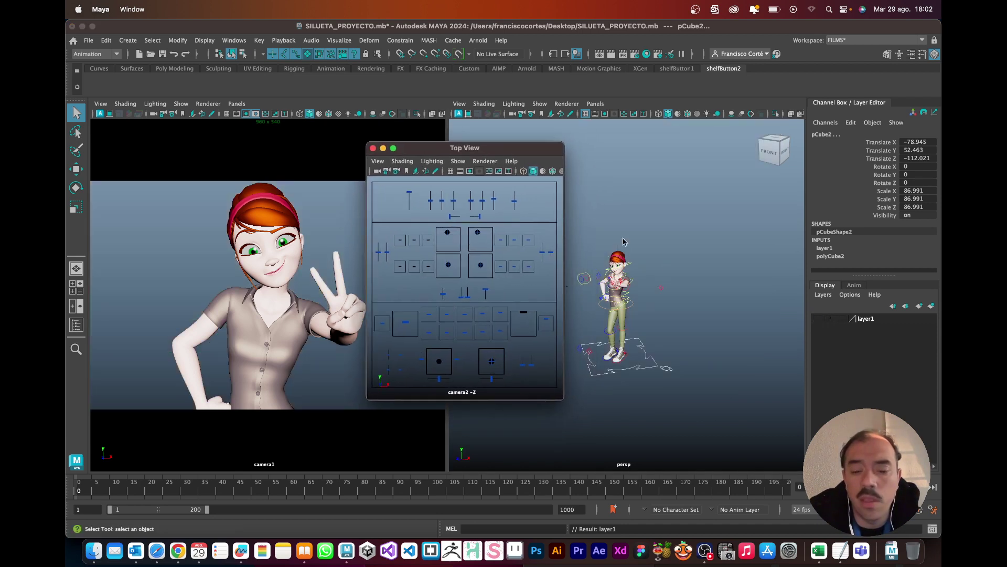
{"action": "scroll", "coordinate": [658, 273], "scroll_direction": "up", "scroll_amount": 2}
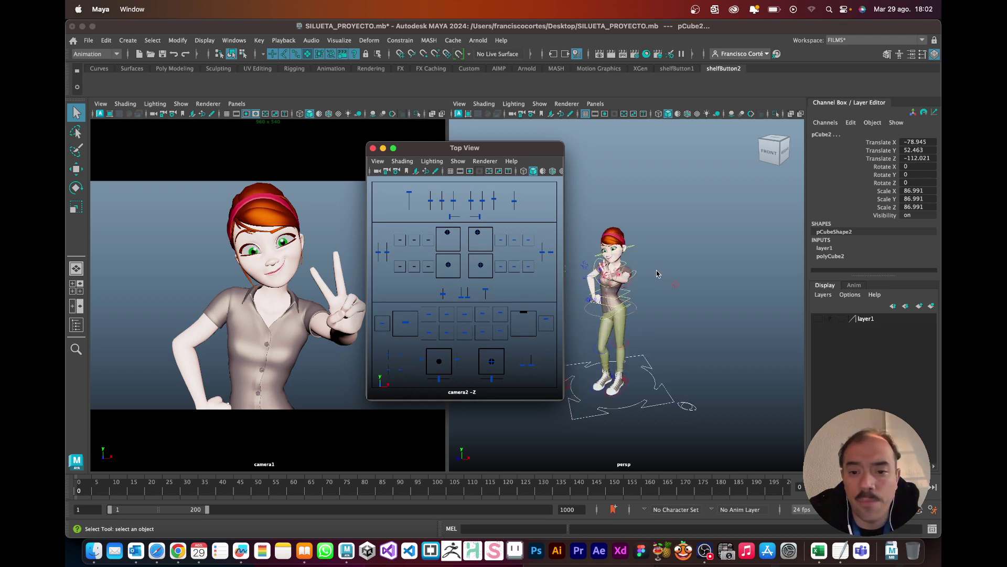
{"action": "scroll", "coordinate": [657, 273], "scroll_direction": "up", "scroll_amount": 4}
{"action": "left_click_drag", "start_coordinate": [662, 297], "coordinate": [689, 272], "text": "alt"}
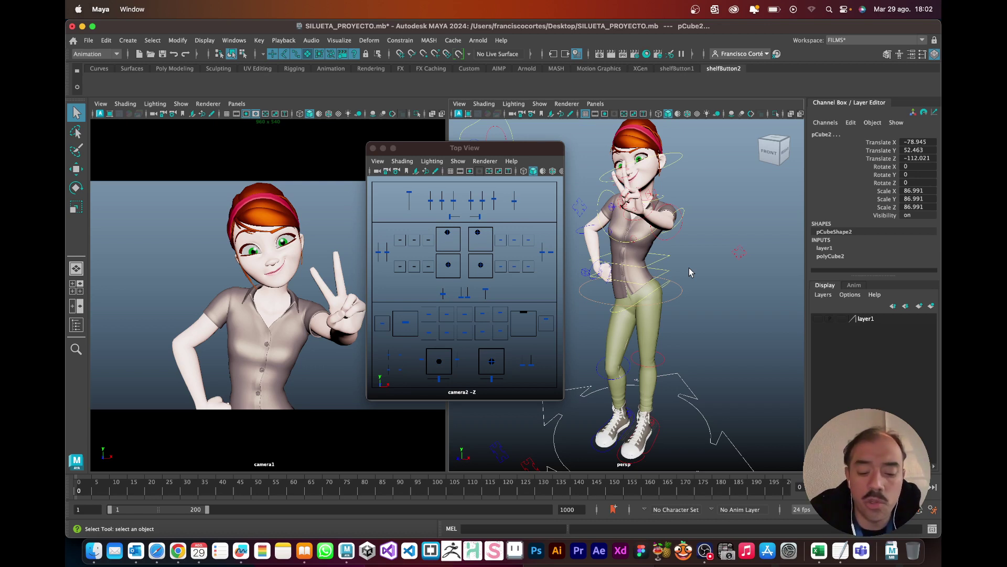
- Cycle the viewport background to flat light grey and place the Top View panel over the perspective view
{"action": "key", "text": "alt+b"}
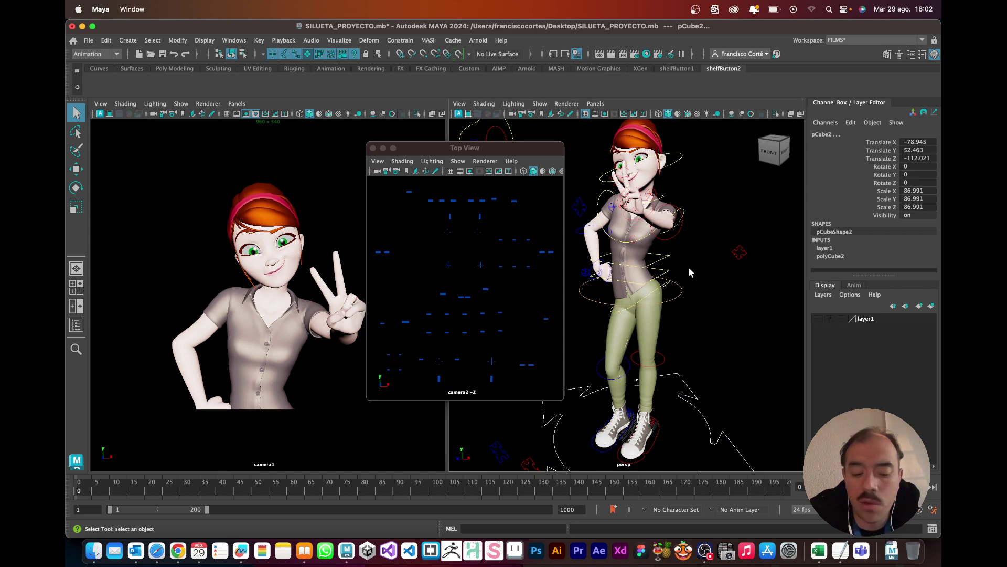
{"action": "key", "text": "super+s"}
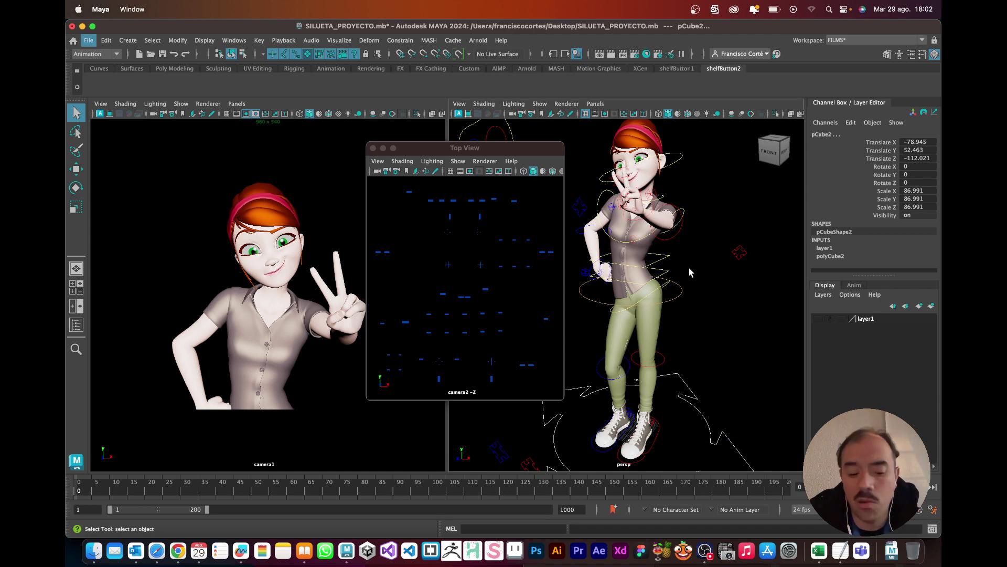
{"action": "key", "text": "alt+b"}
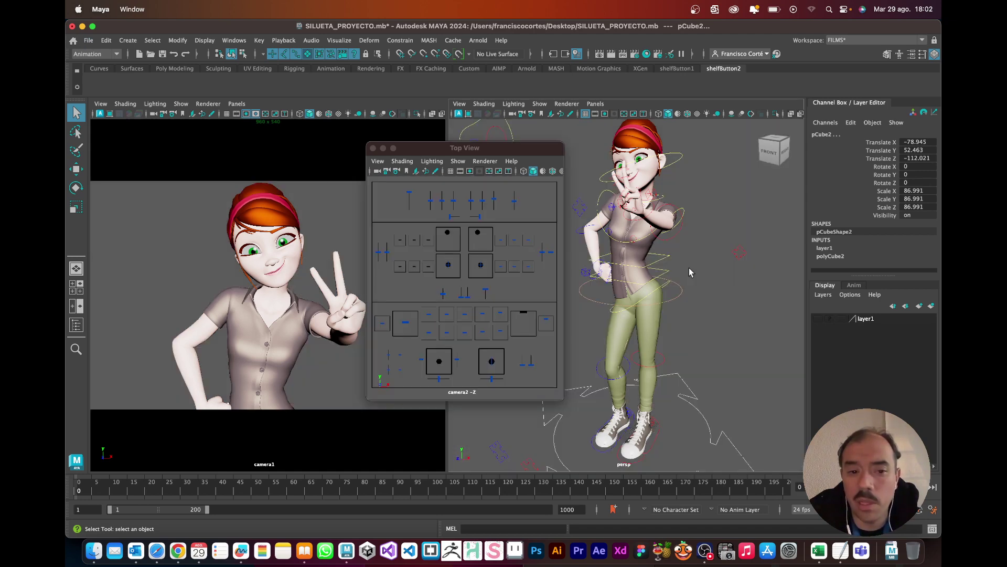
{"action": "key", "text": "alt+b"}
{"action": "key", "text": "alt+b"}
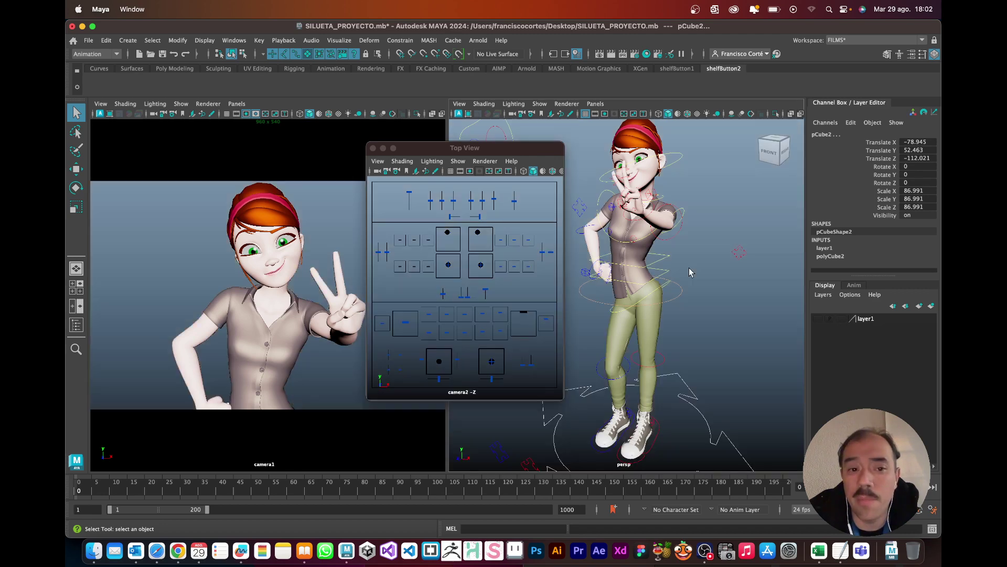
{"action": "key", "text": "alt+b"}
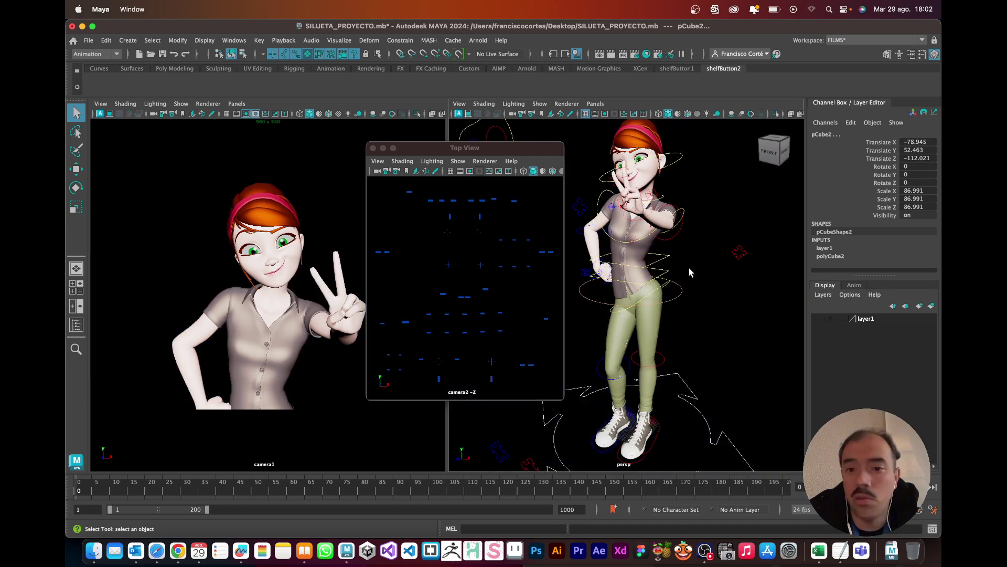
{"action": "key", "text": "alt+b"}
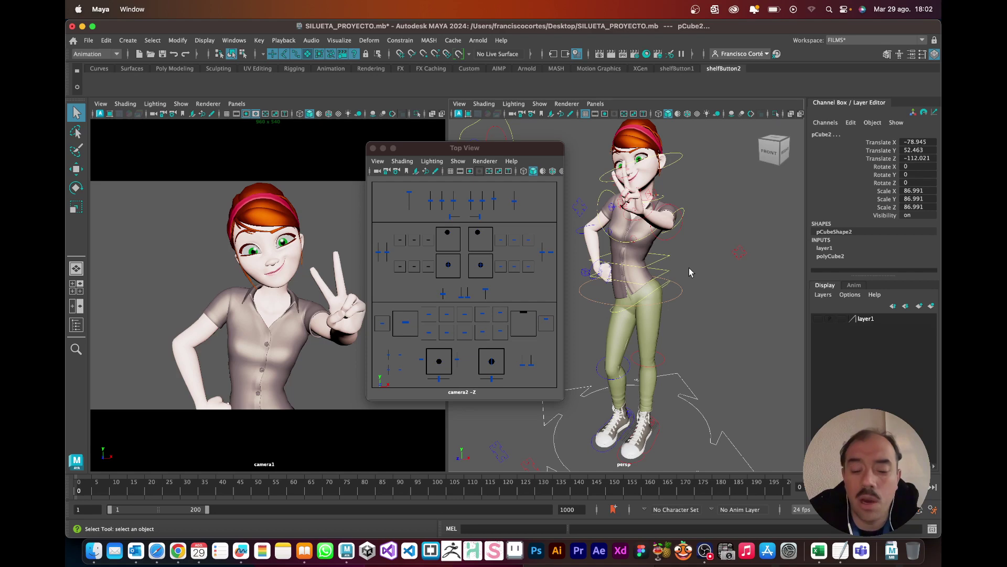
{"action": "key", "text": "alt+b"}
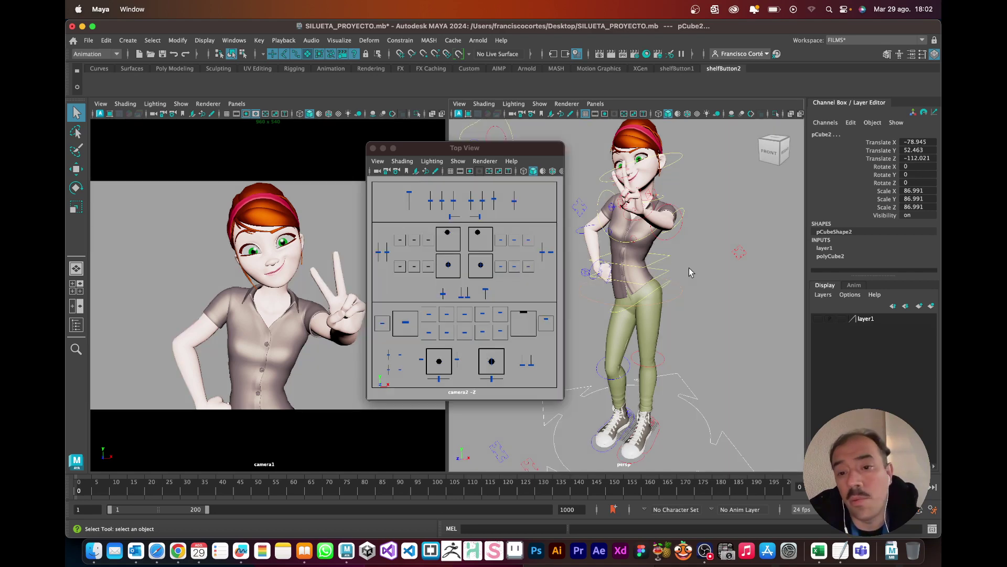
{"action": "key", "text": "alt+b"}
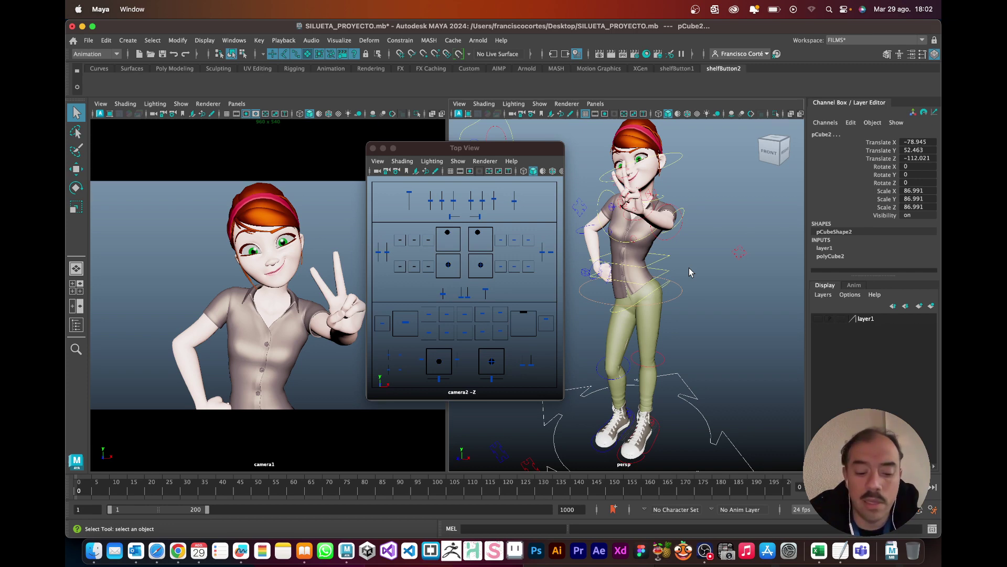
{"action": "key", "text": "alt+b"}
{"action": "key", "text": "alt+b"}
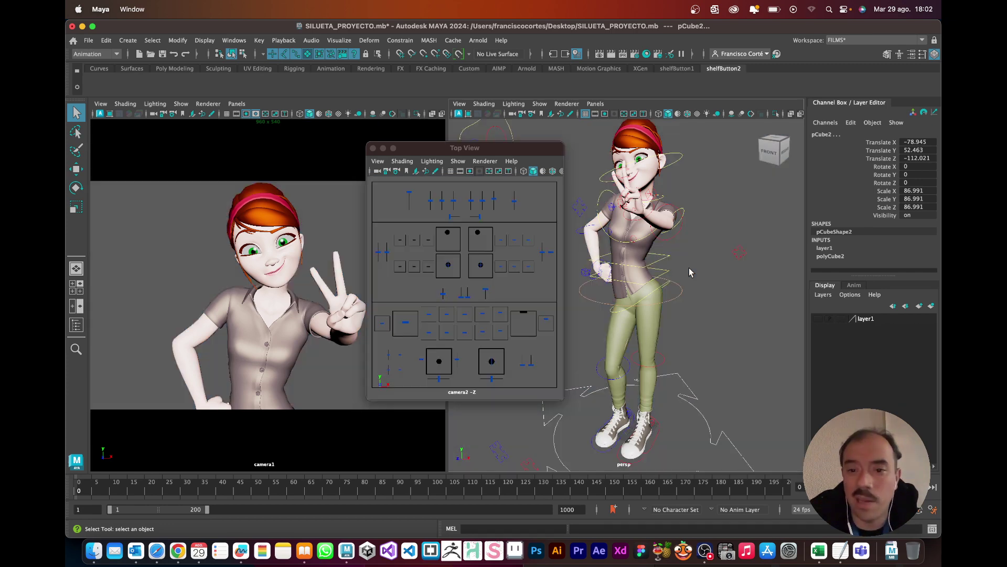
{"action": "key", "text": "alt+b"}
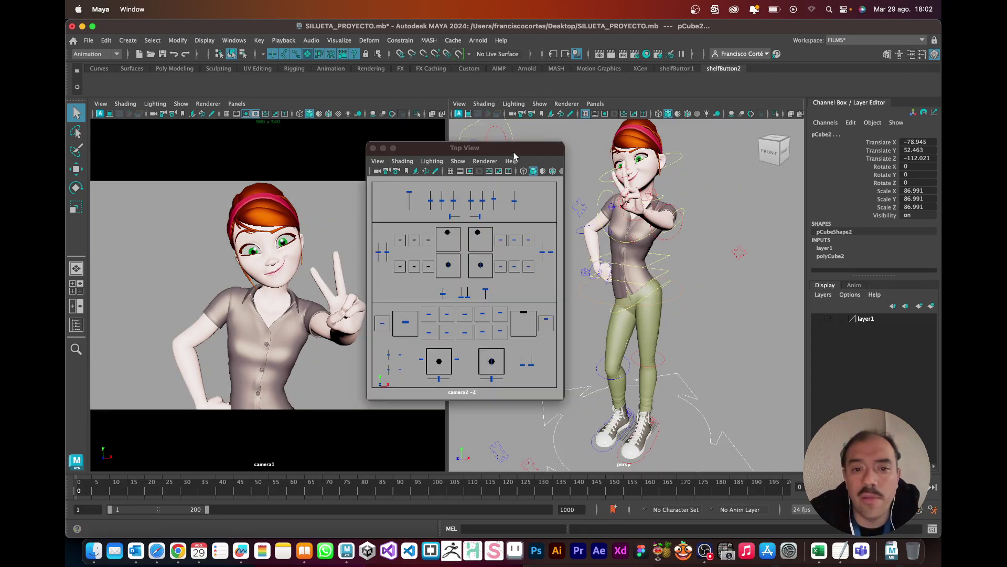
{"action": "mouse_move", "coordinate": [513, 154]}
{"action": "left_mouse_down"}
{"action": "mouse_move", "coordinate": [656, 172]}
{"action": "mouse_move", "coordinate": [722, 214]}
{"action": "left_mouse_up"}
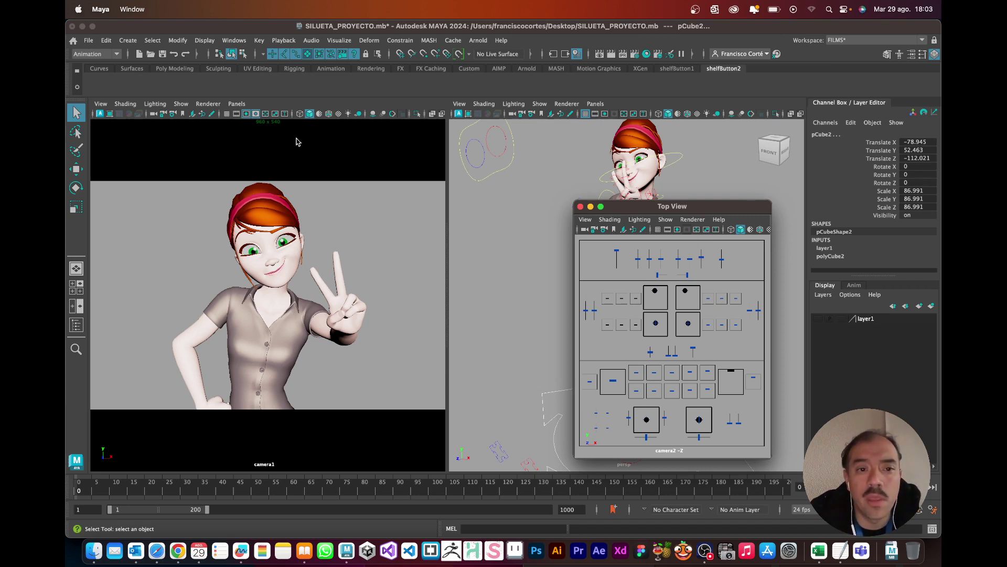
- Deselect the cube and set camera1 to all-lights mode (7) for a black character silhouette
{"action": "left_click", "coordinate": [186, 271]}
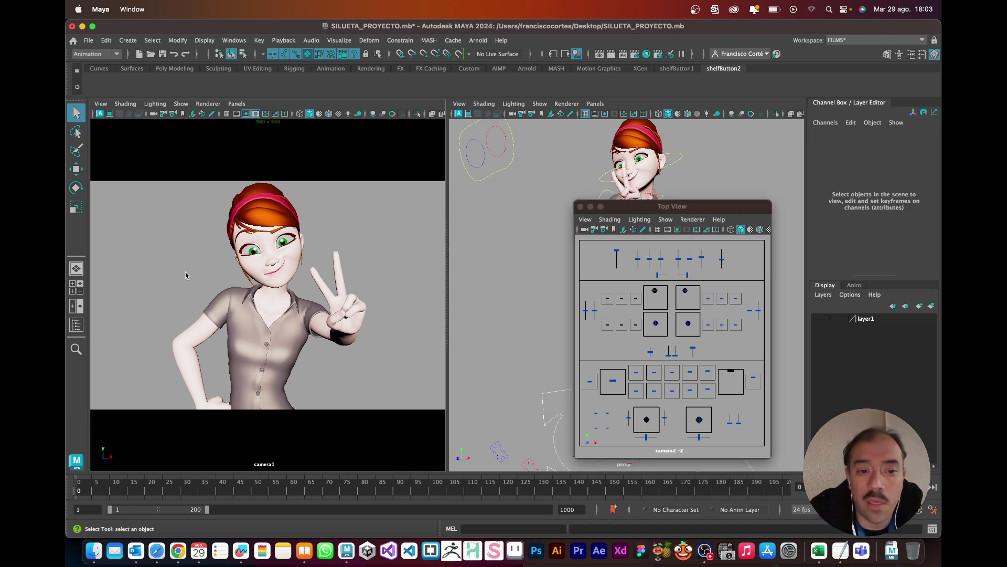
{"action": "key", "text": "7"}
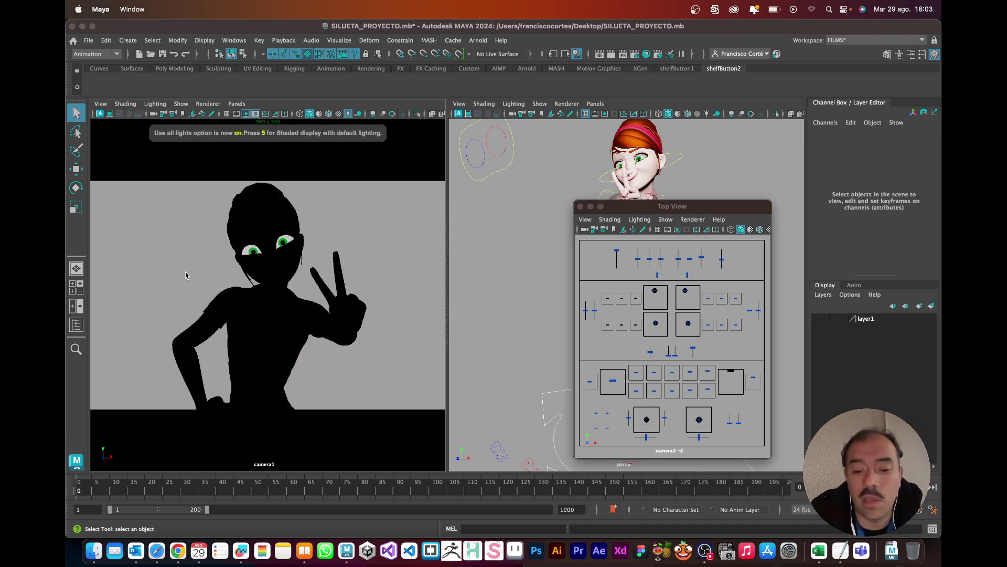
{"action": "key", "text": "5"}
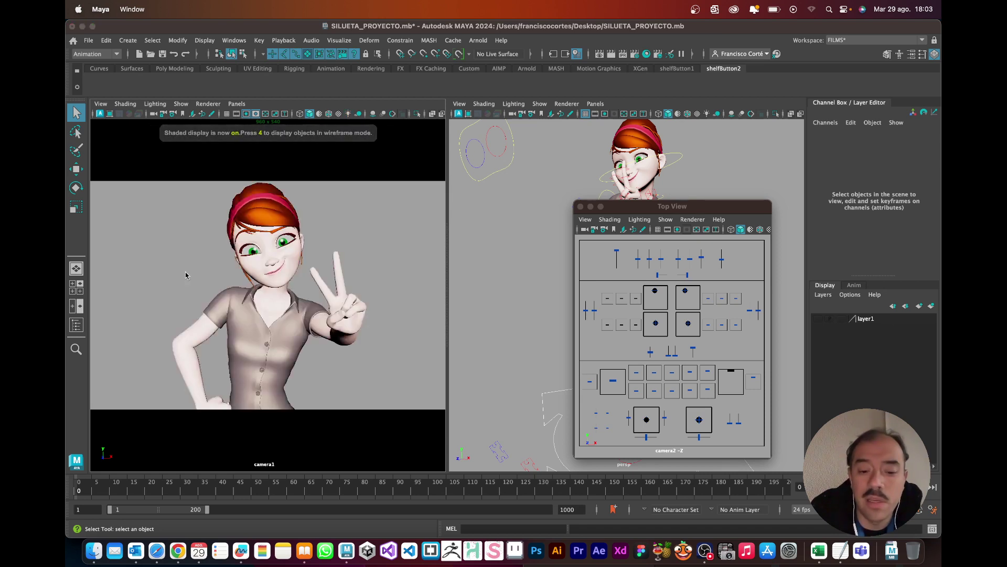
{"action": "key", "text": "6"}
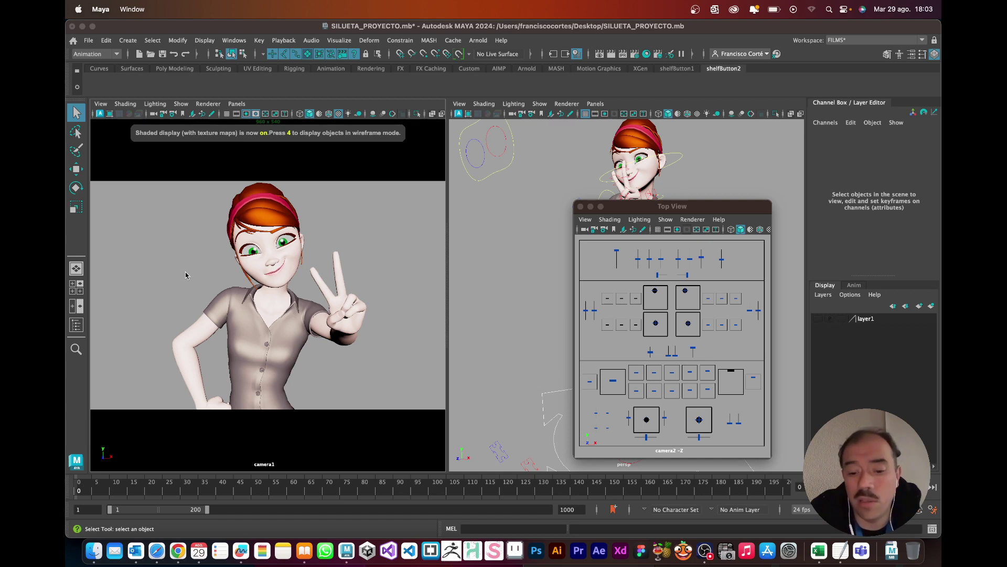
{"action": "key", "text": "7"}
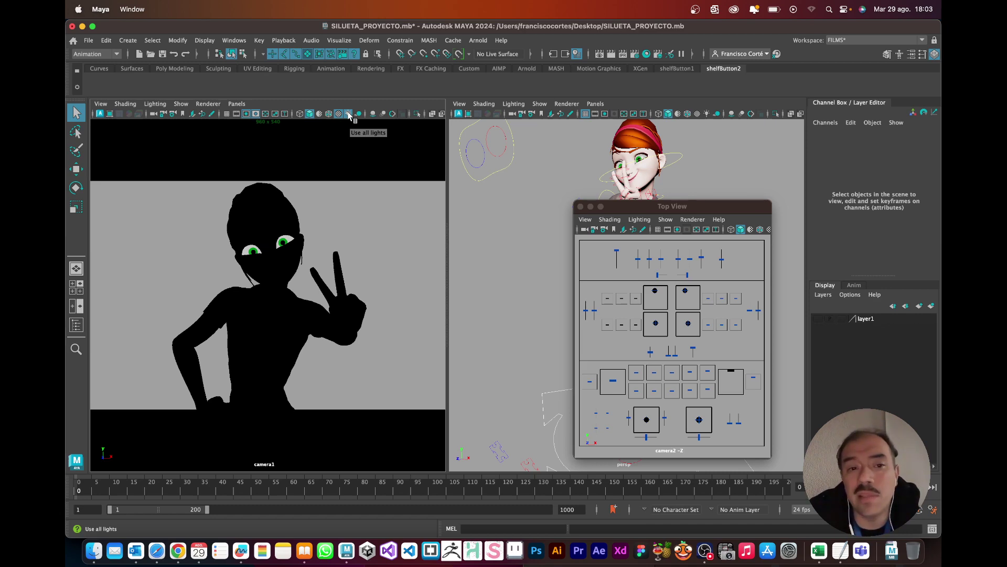
- Toggle camera1's Use All Lights off and on, then move the Top View window right
{"action": "left_click", "coordinate": [349, 114]}
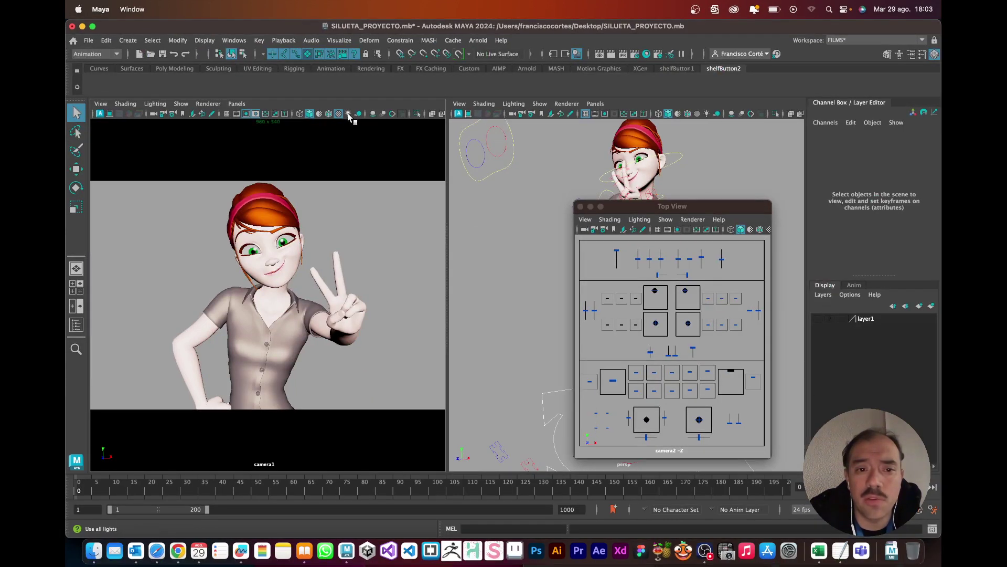
{"action": "left_click", "coordinate": [348, 114]}
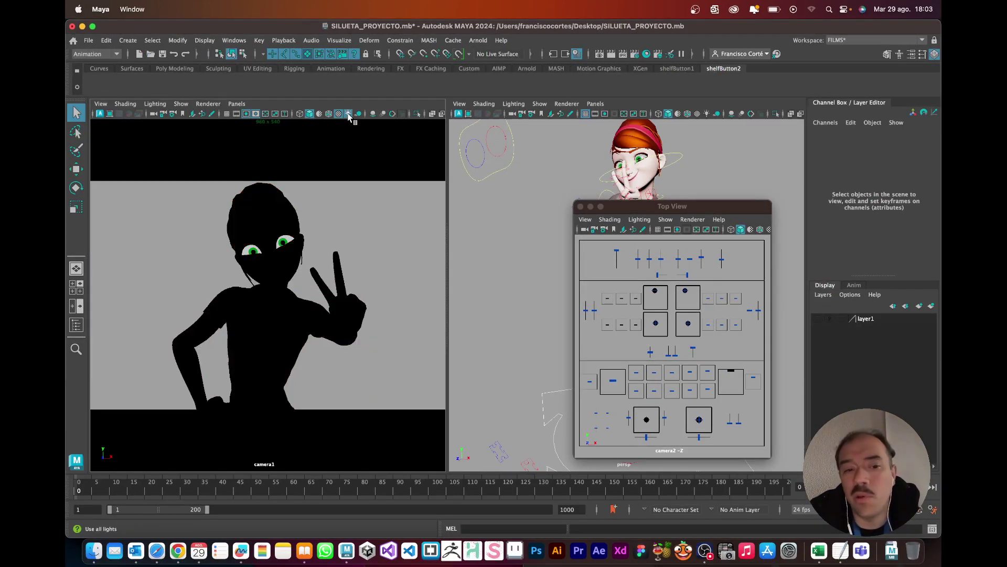
{"action": "mouse_move", "coordinate": [687, 208]}
{"action": "left_mouse_down"}
{"action": "mouse_move", "coordinate": [834, 198]}
{"action": "mouse_move", "coordinate": [846, 182]}
{"action": "left_mouse_up"}
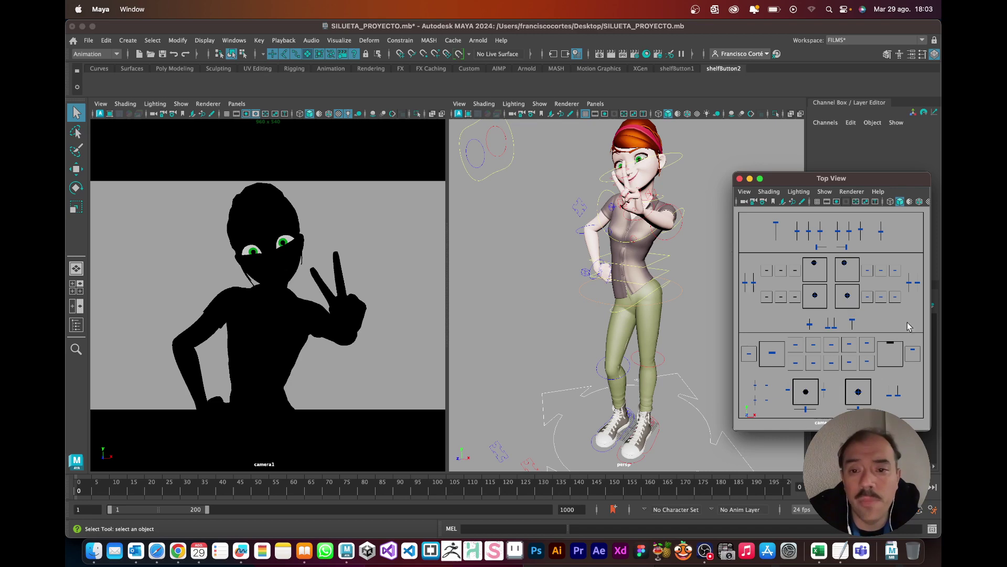
- Zoom onto the character and raise the peace-sign hand's lf_ikhand control along Y
{"action": "middle_click_drag", "start_coordinate": [682, 262], "coordinate": [644, 253], "text": "alt"}
{"action": "scroll", "coordinate": [596, 259], "scroll_direction": "up", "scroll_amount": 5}
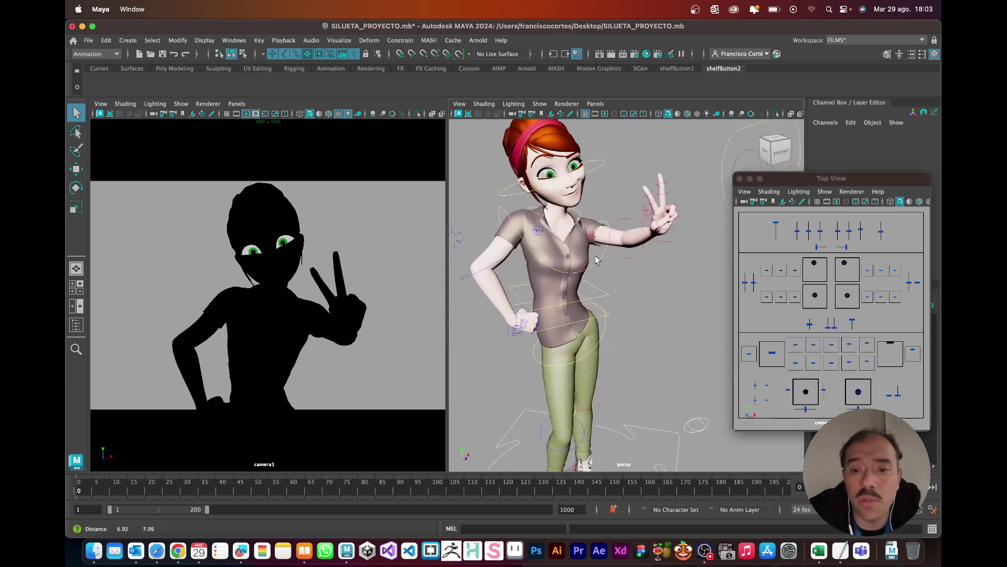
{"action": "right_click_drag", "start_coordinate": [596, 259], "coordinate": [645, 260], "text": "alt"}
{"action": "left_click", "coordinate": [662, 236]}
{"action": "key", "text": "w"}
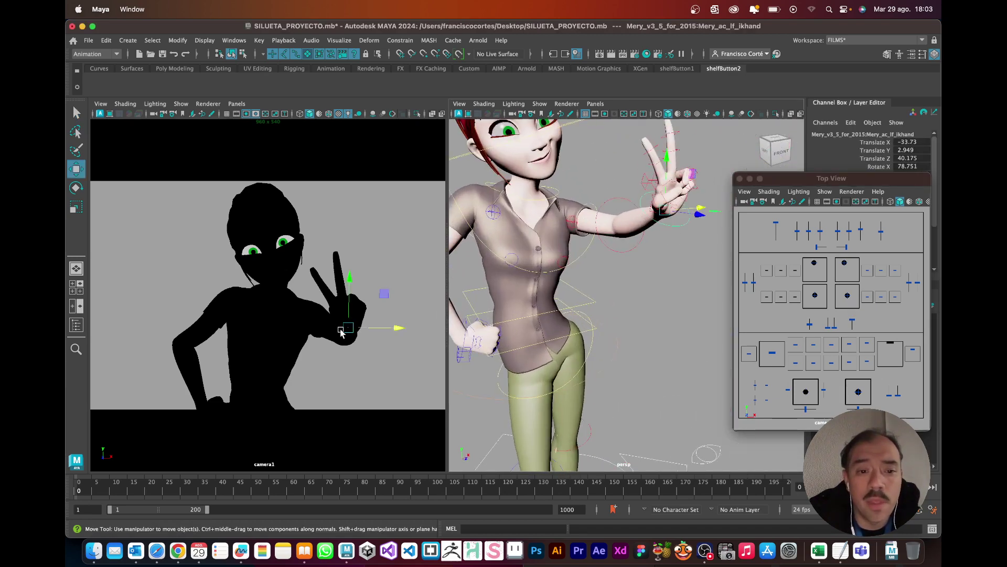
{"action": "left_click_drag", "start_coordinate": [348, 323], "coordinate": [350, 309]}
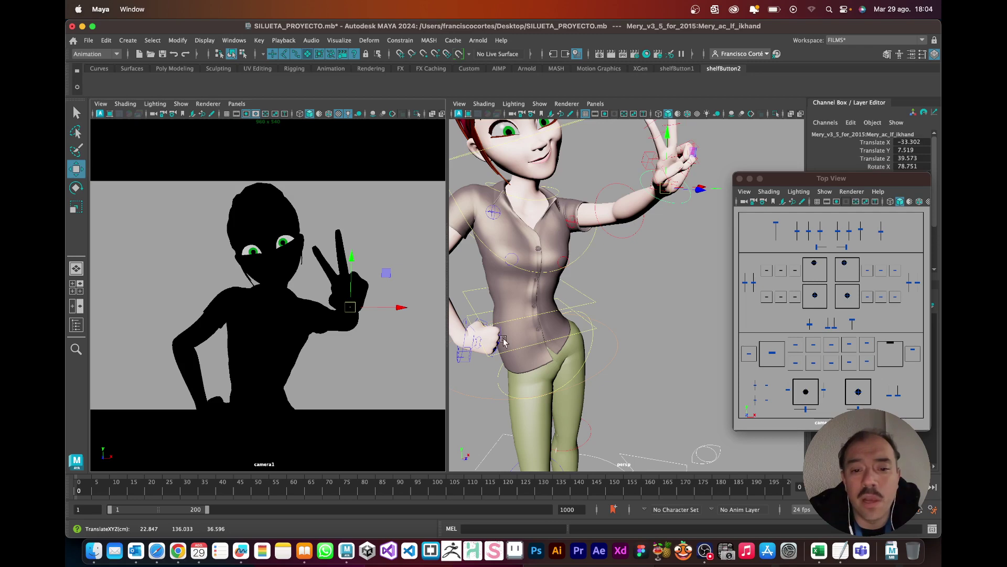
- Lift the right arm control at her hip-side fist upward
{"action": "left_click_drag", "start_coordinate": [559, 293], "coordinate": [493, 343], "text": "alt"}
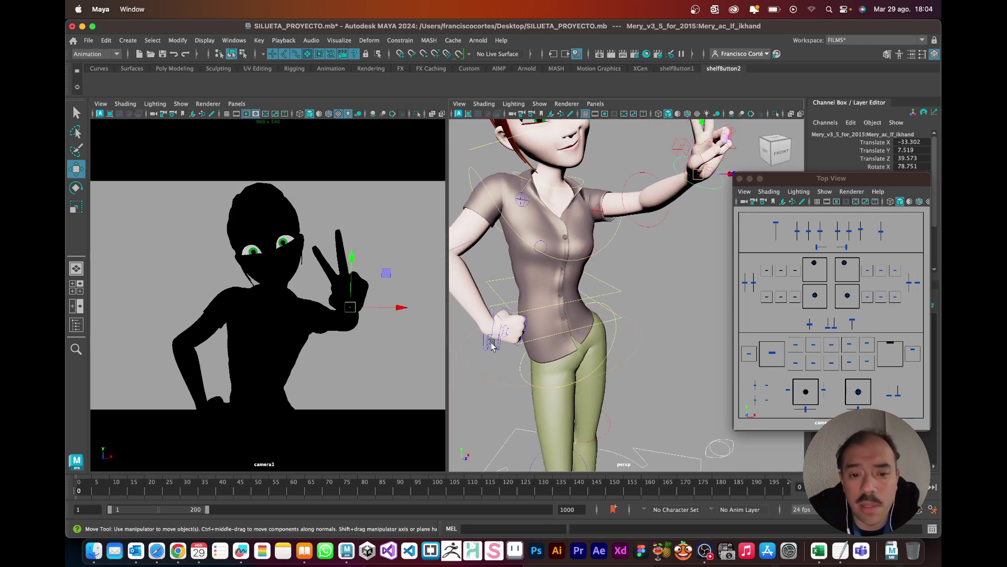
{"action": "left_click", "coordinate": [490, 359]}
{"action": "left_click_drag", "start_coordinate": [483, 283], "coordinate": [493, 254]}
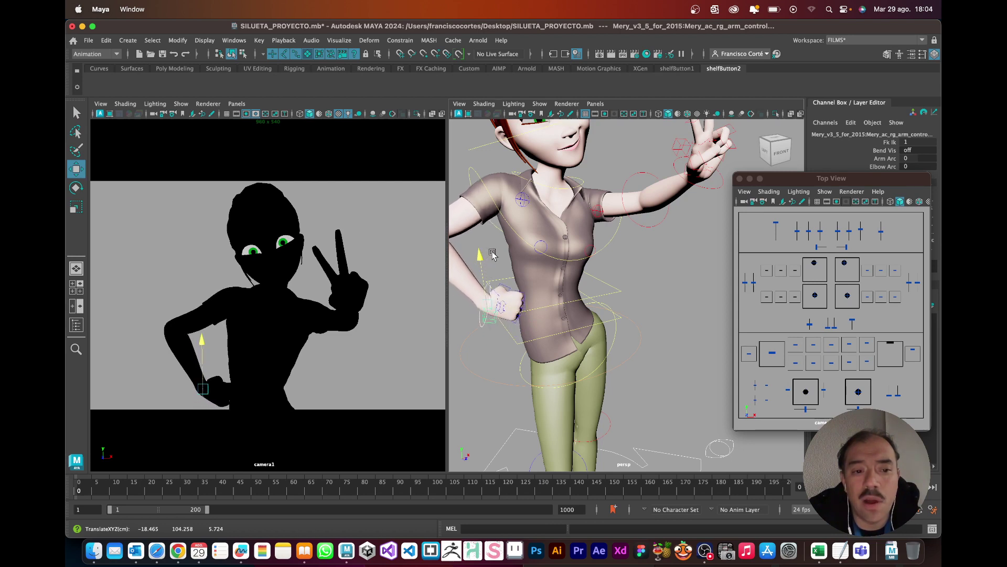
- Shift the right arm control slightly along X, then lower it a touch along Y
{"action": "left_click_drag", "start_coordinate": [531, 295], "coordinate": [541, 295]}
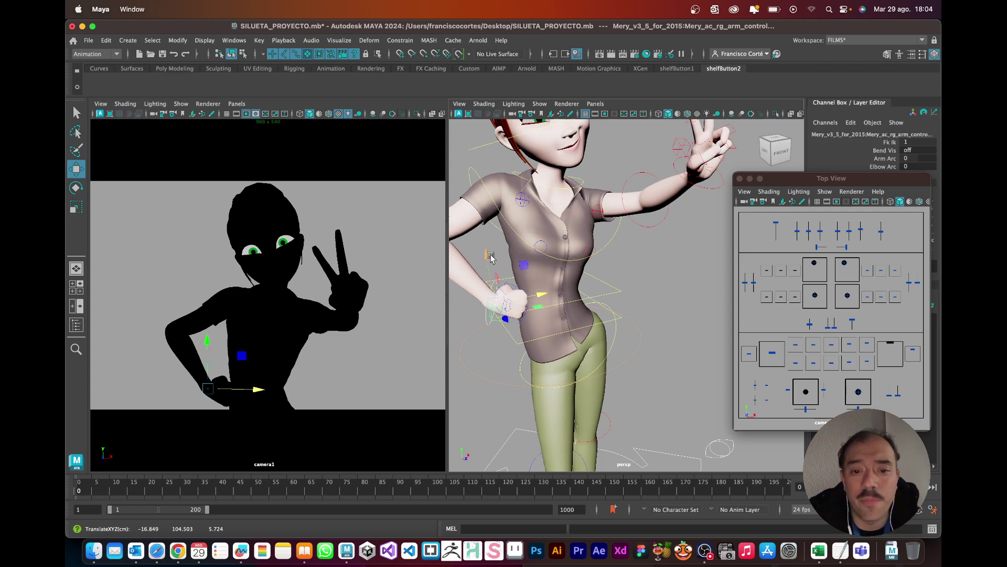
{"action": "left_click_drag", "start_coordinate": [487, 253], "coordinate": [488, 257]}
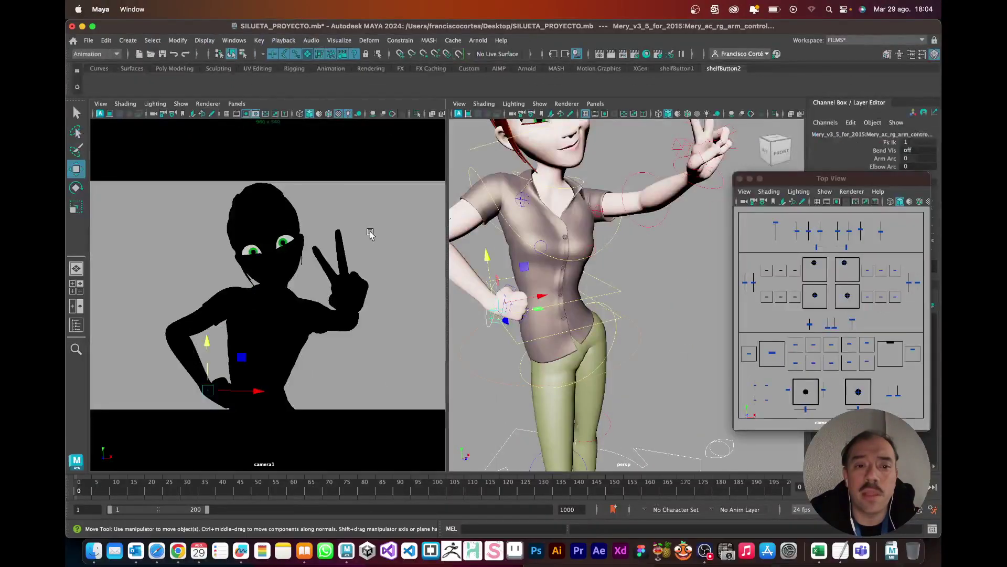
- Deselect the arm control and switch camera1 to shaded, textured display (5, then 6)
{"action": "left_click", "coordinate": [370, 234]}
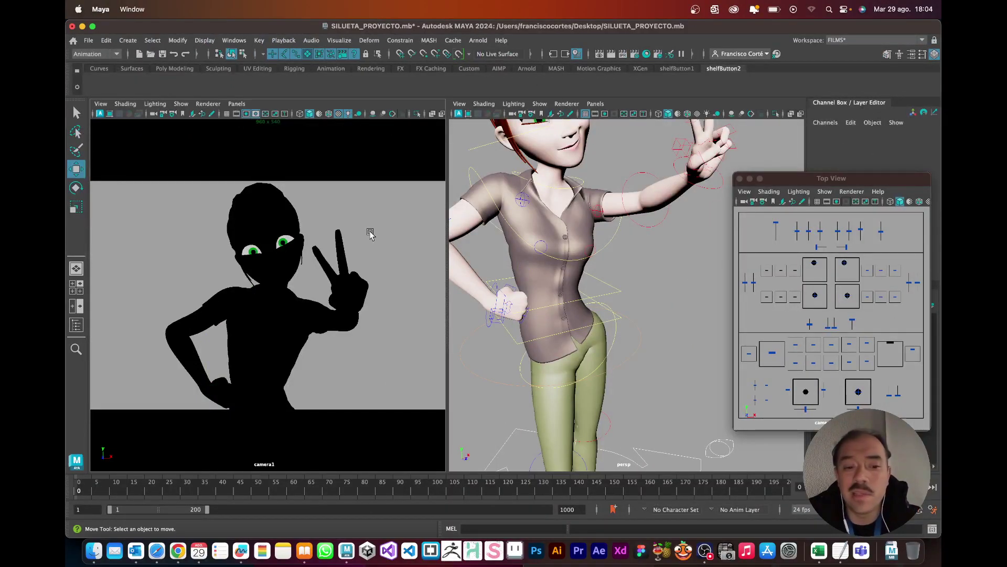
{"action": "key", "text": "5"}
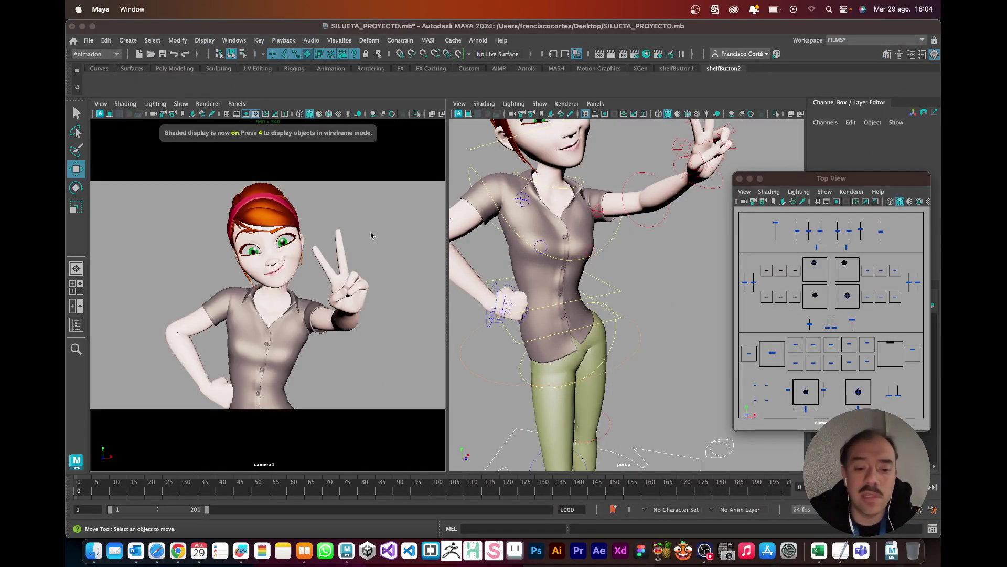
{"action": "key", "text": "6"}
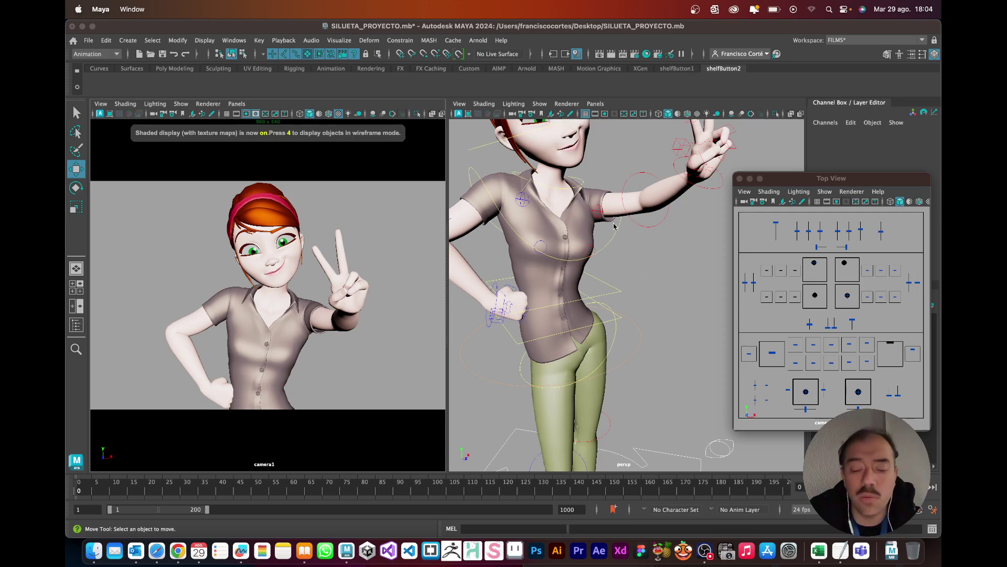
- Make layer1's room cubes visible again and reposition the Top View window
{"action": "left_click_drag", "start_coordinate": [828, 178], "coordinate": [669, 160]}
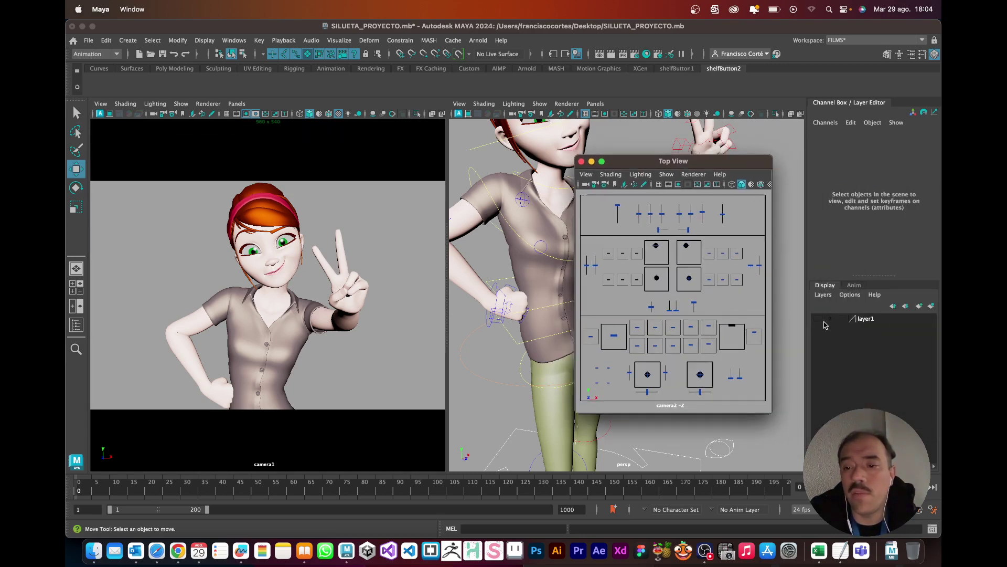
{"action": "left_click", "coordinate": [819, 319]}
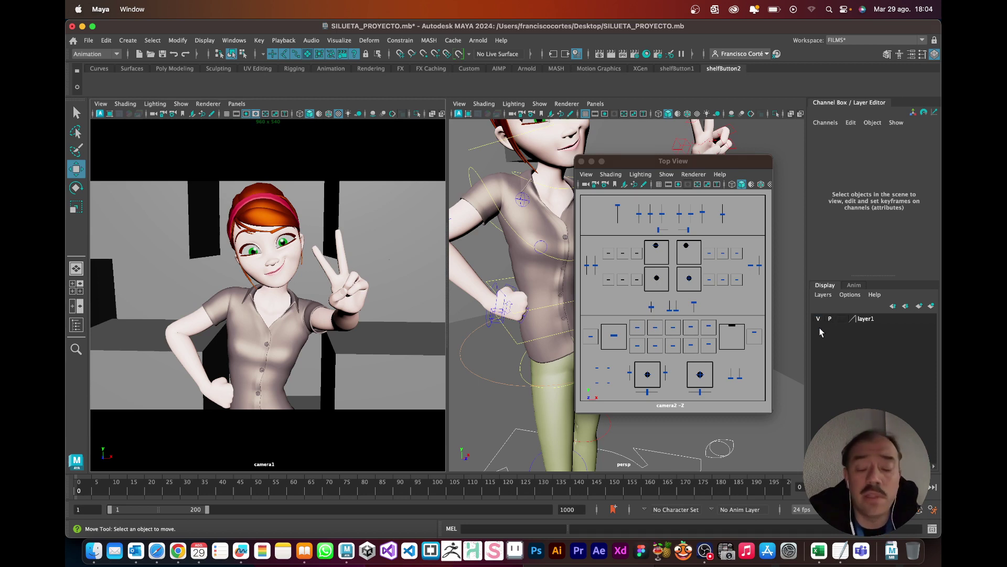
{"action": "left_click_drag", "start_coordinate": [722, 164], "coordinate": [732, 156]}
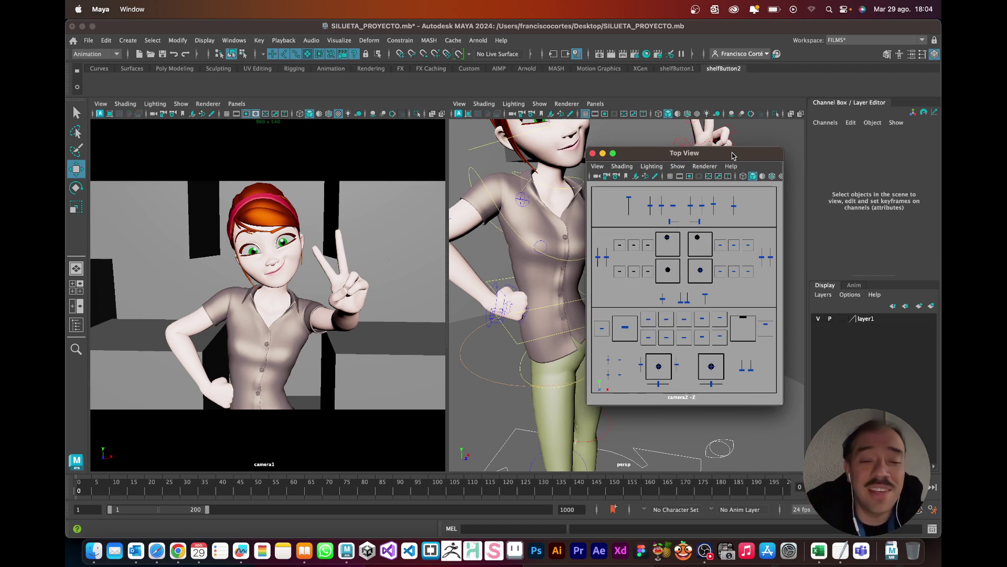
{"action": "left_click_drag", "start_coordinate": [733, 156], "coordinate": [737, 144]}
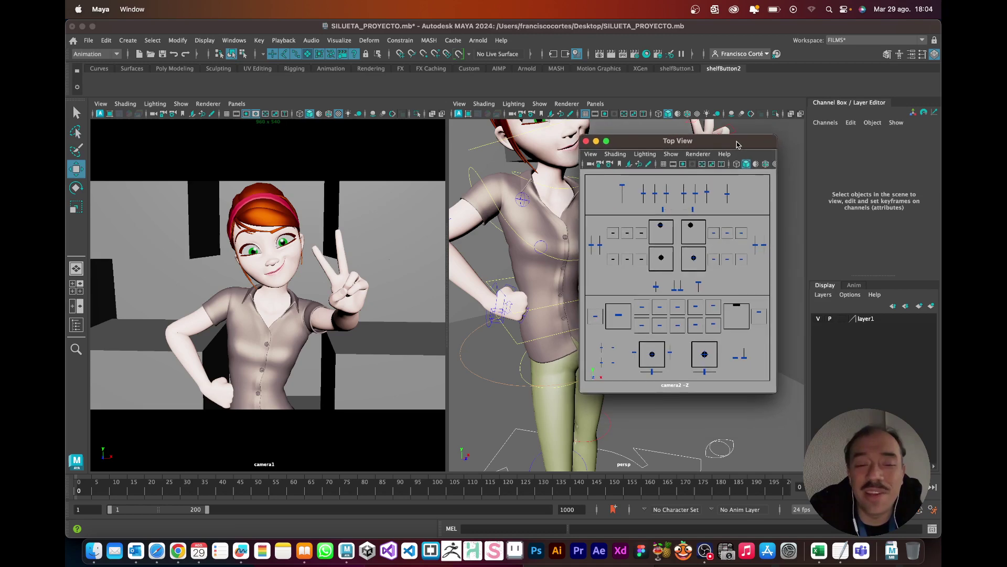
{"action": "left_click", "coordinate": [705, 551]}
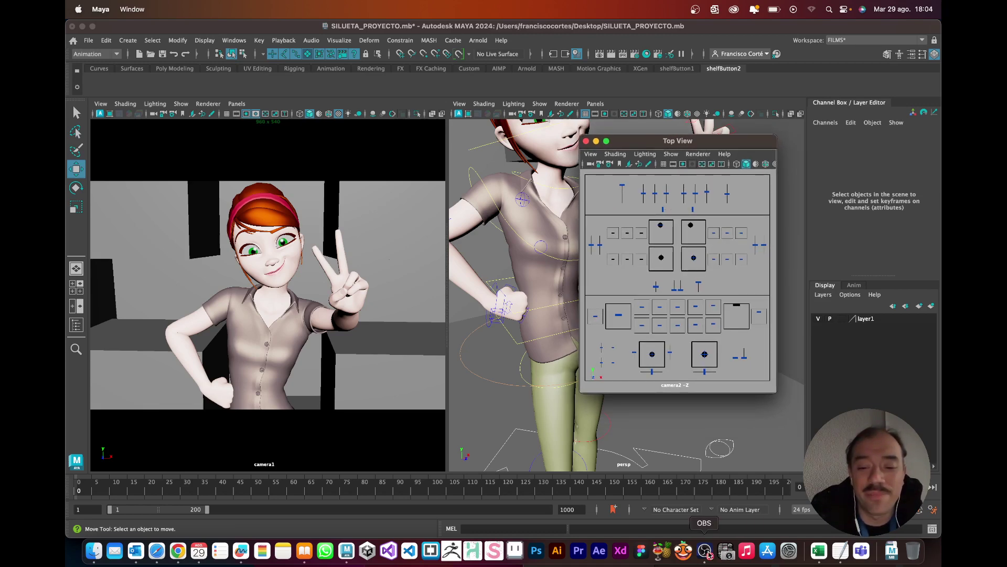